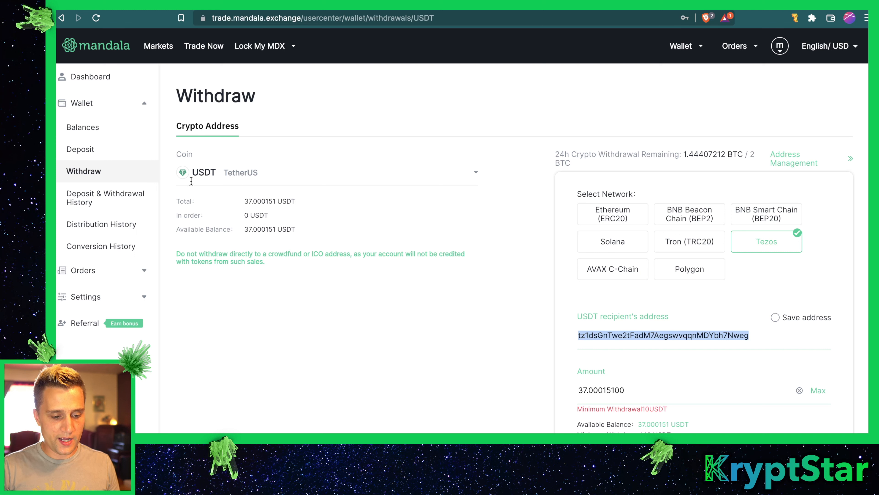
Step: Choose USDT (TetherUS) as the coin to withdraw from the exchange
click(212, 168)
text(us)
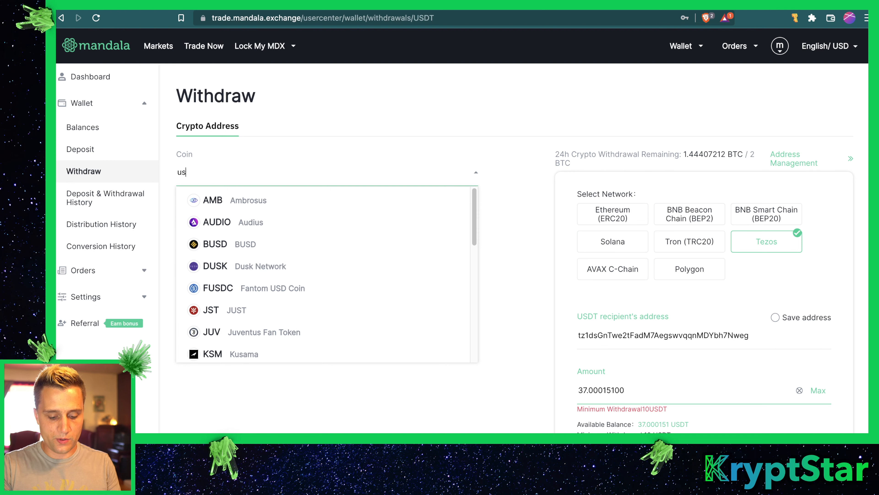
text(dt)
click(244, 199)
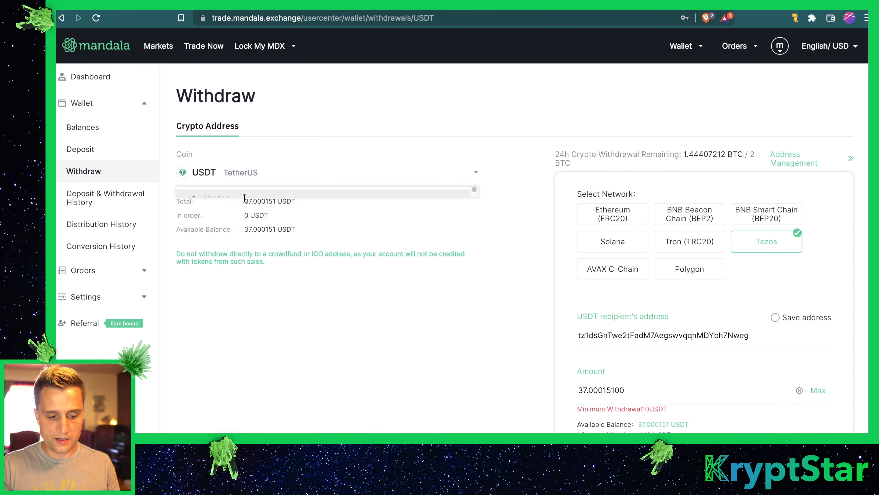
scroll(733, 318, down, 1)
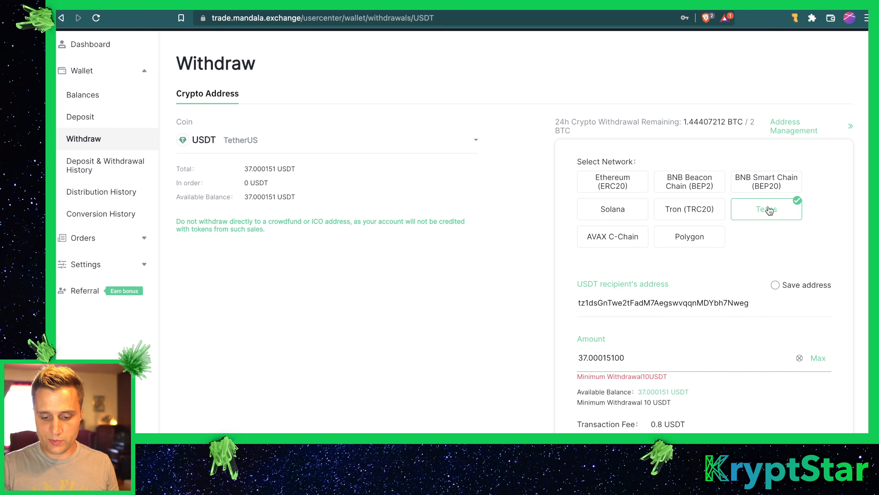
Step: Unlock the Temple wallet extension with the account password and copy its Tezos address to check against the withdrawal recipient
click(693, 300)
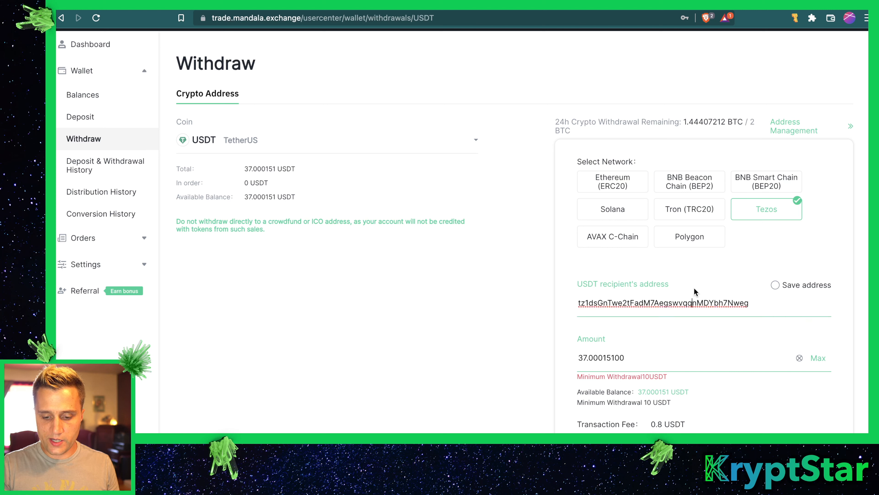
click(794, 20)
text(••••••••••)
key(Return)
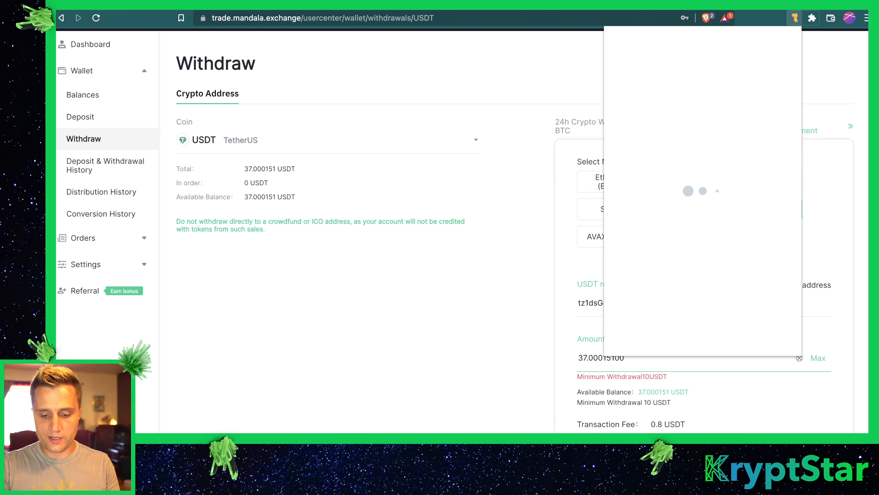
click(696, 143)
click(532, 190)
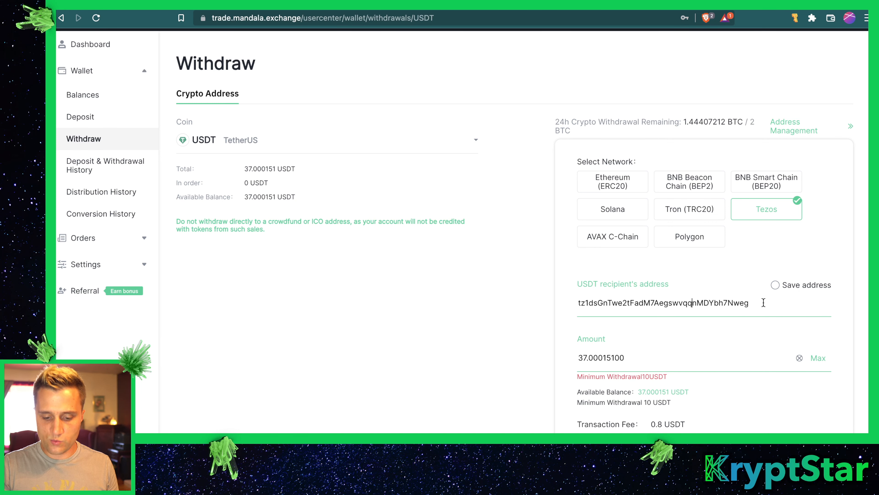
Step: Submit the 37.00015100 USDT withdrawal over the Tezos network and complete the security verification with the required verification codes
scroll(688, 326, down, 2)
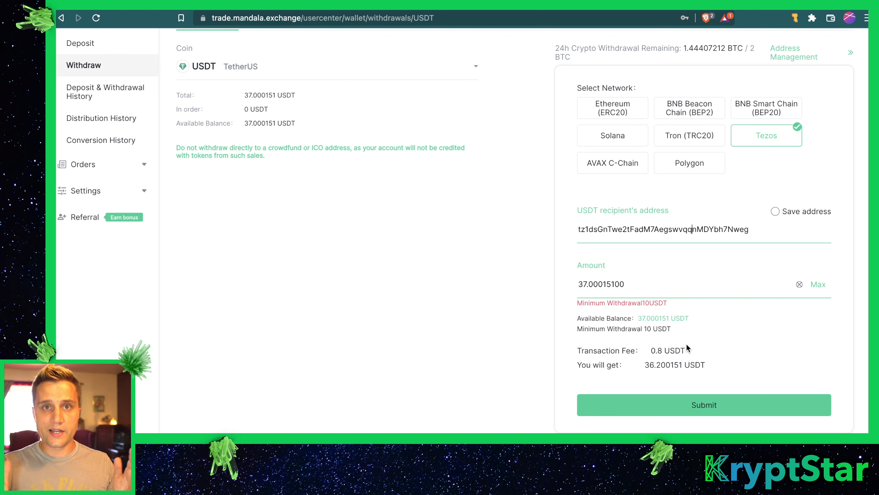
click(687, 405)
click(530, 256)
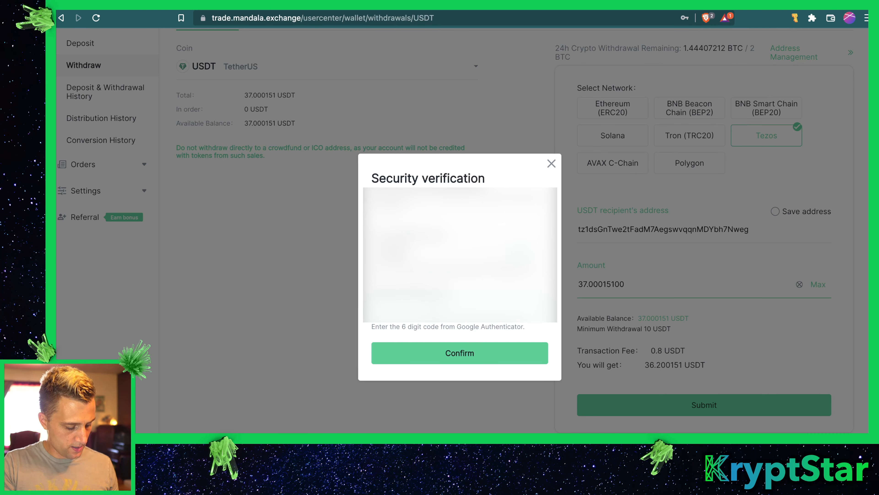
click(473, 357)
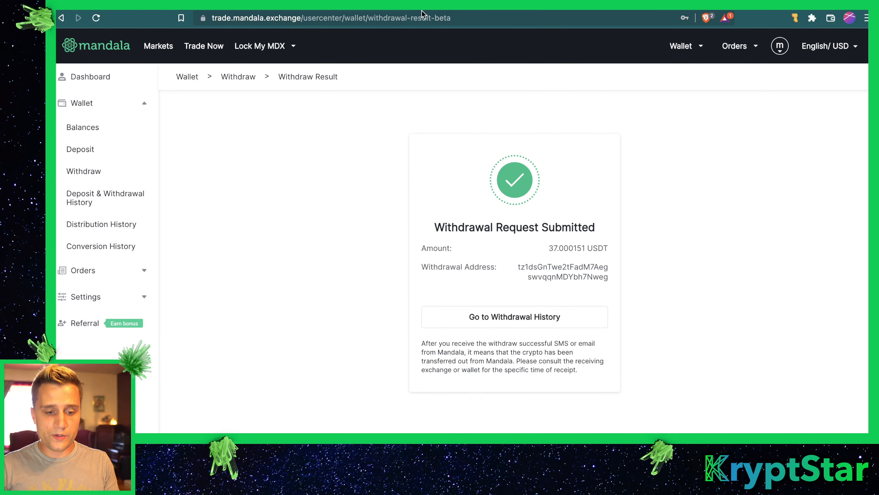
Step: Switch to the youves app's Earn page and connect the ledger-Demo account through Temple - Tezos Wallet
click(426, 2)
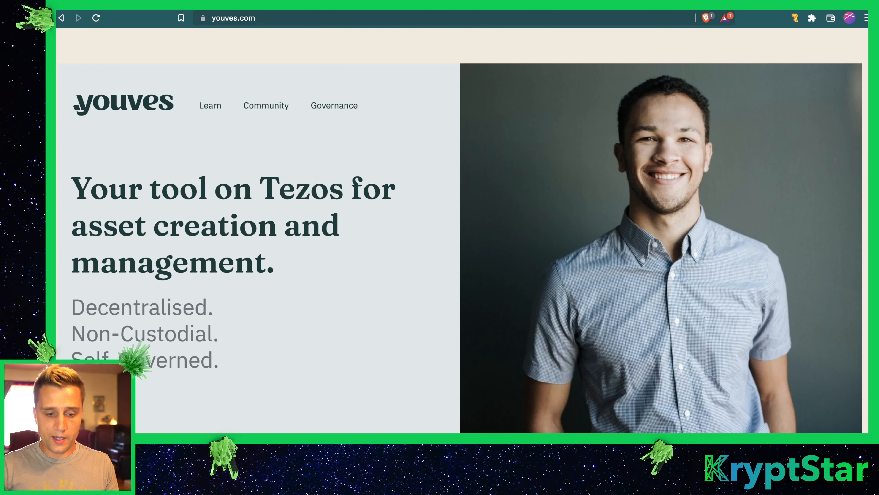
click(541, 2)
scroll(569, 118, up, 4)
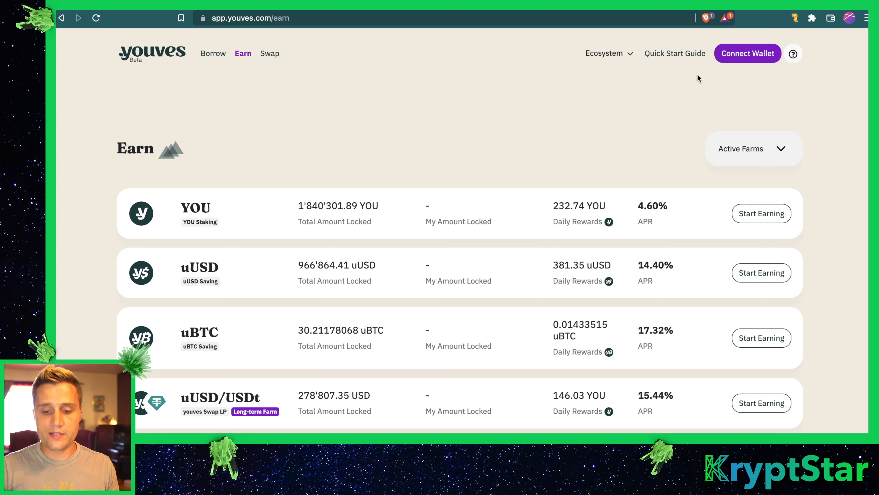
click(750, 58)
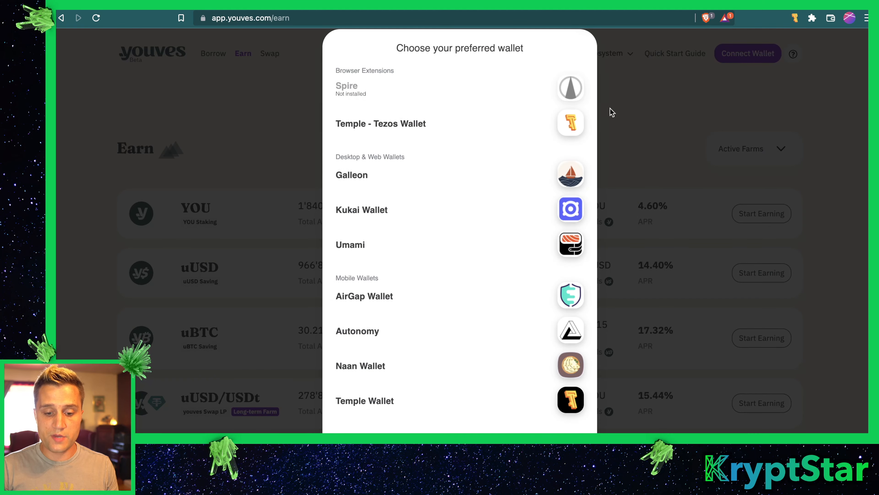
click(570, 117)
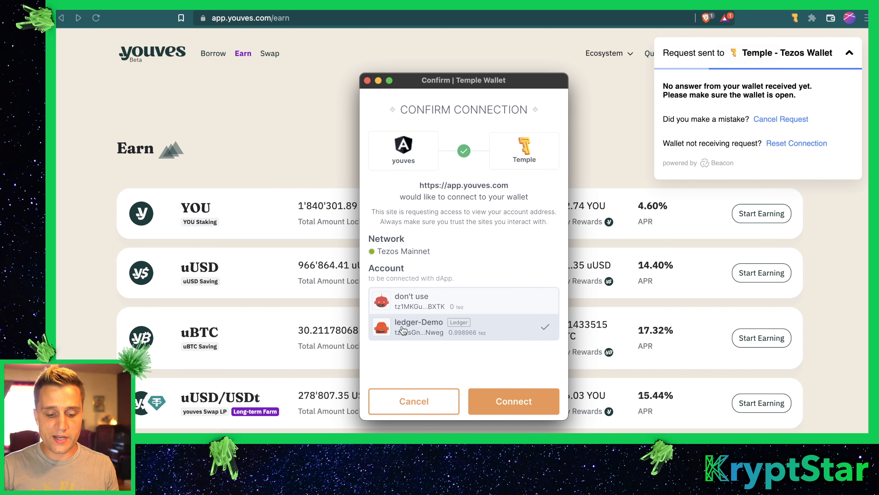
click(497, 400)
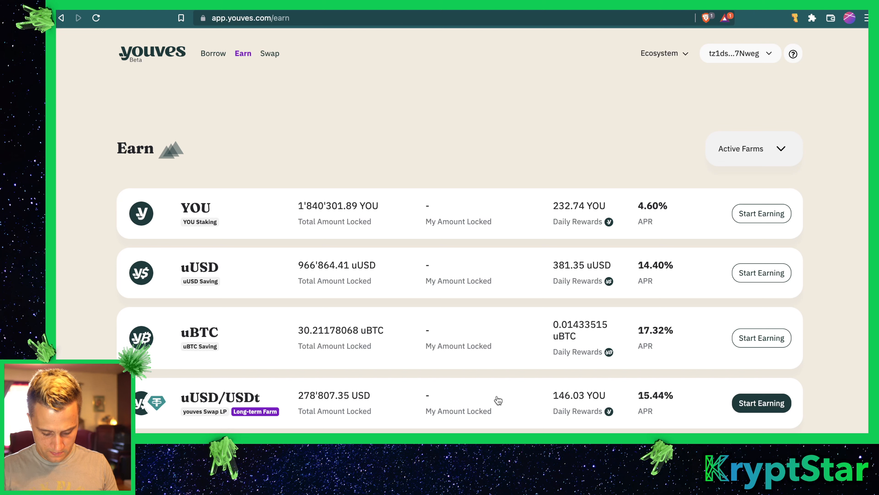
Step: Open the youves Swap page and enable Tether USD (USDt) in the Temple wallet's managed token list
click(270, 54)
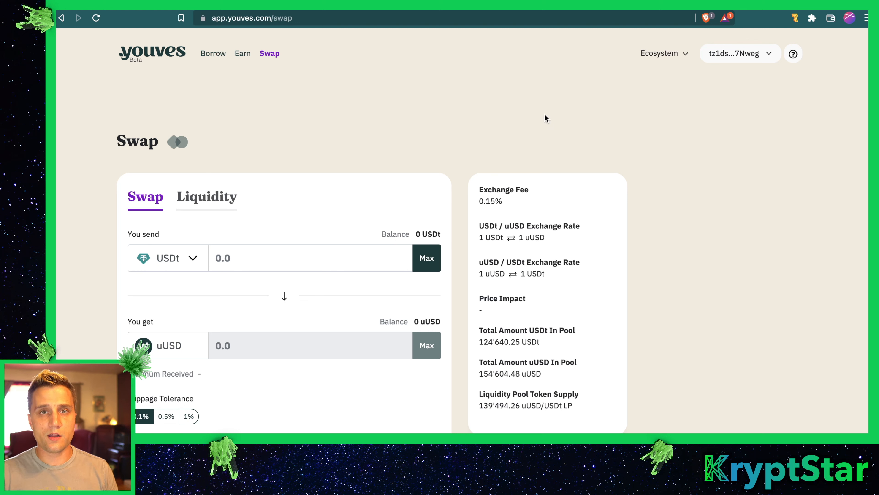
click(795, 17)
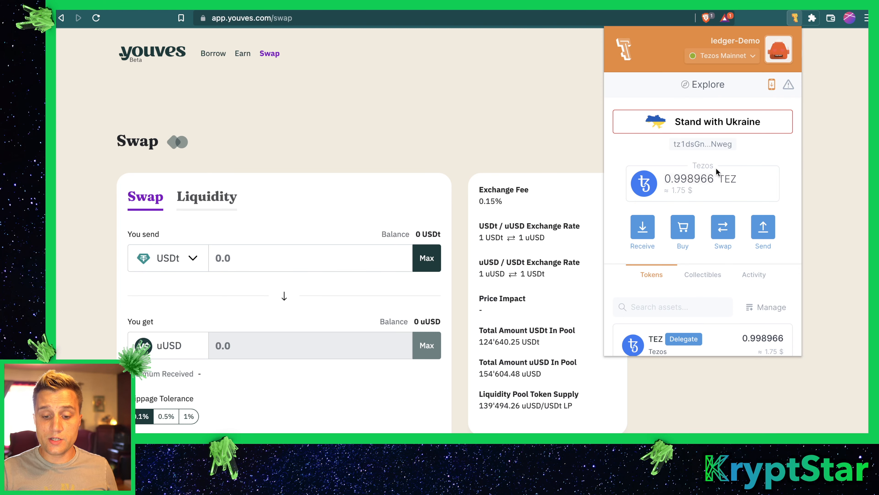
scroll(709, 206, down, 5)
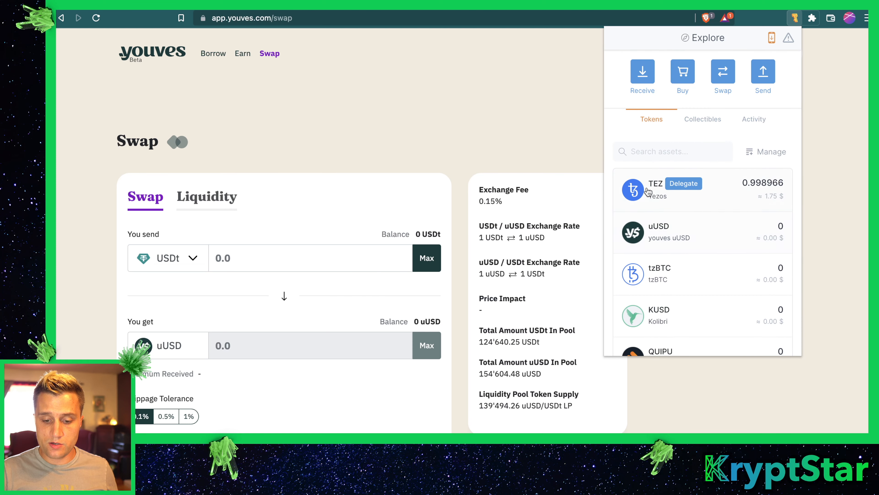
click(759, 153)
click(685, 118)
text(usdt)
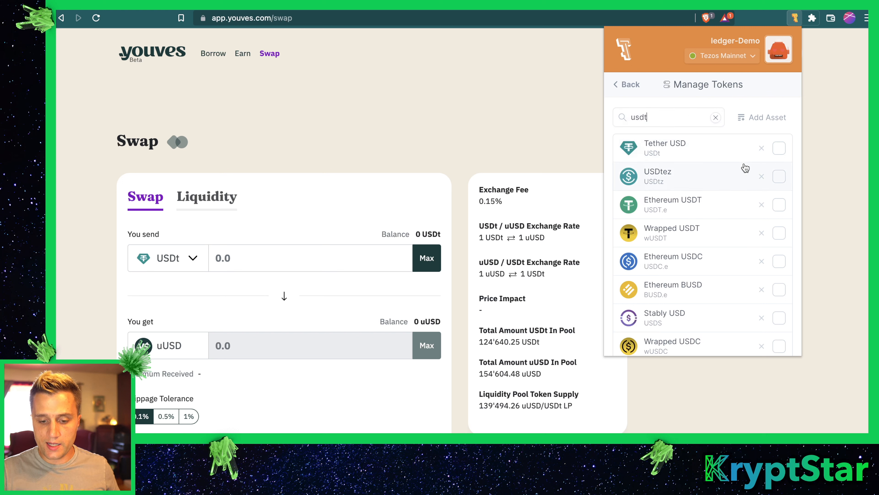
click(780, 148)
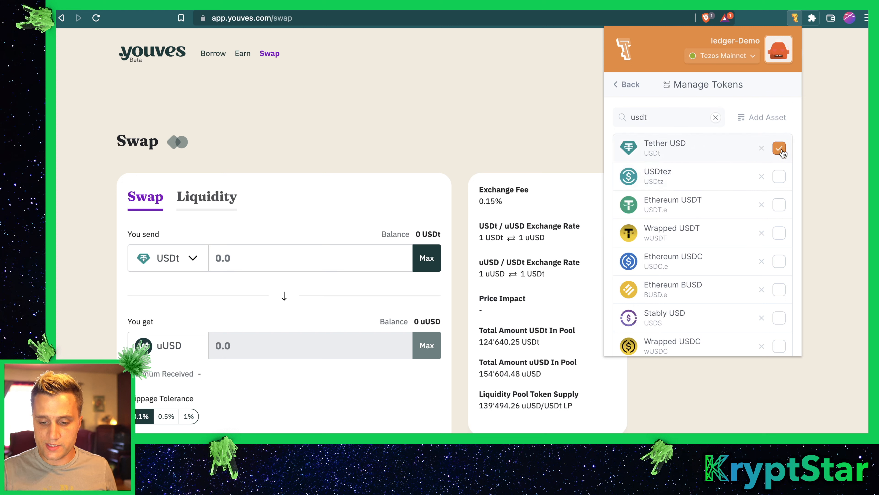
click(627, 85)
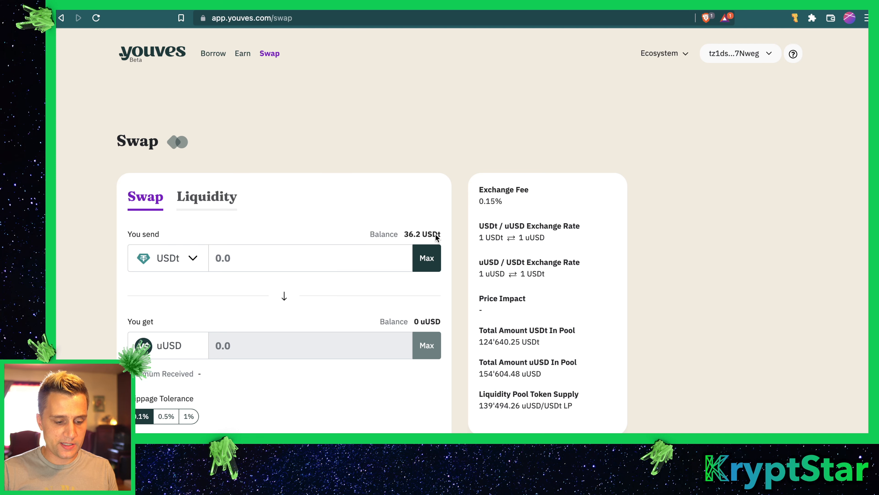
Step: Open the Add Liquidity form for the USDt and uUSD pair
scroll(305, 265, down, 1)
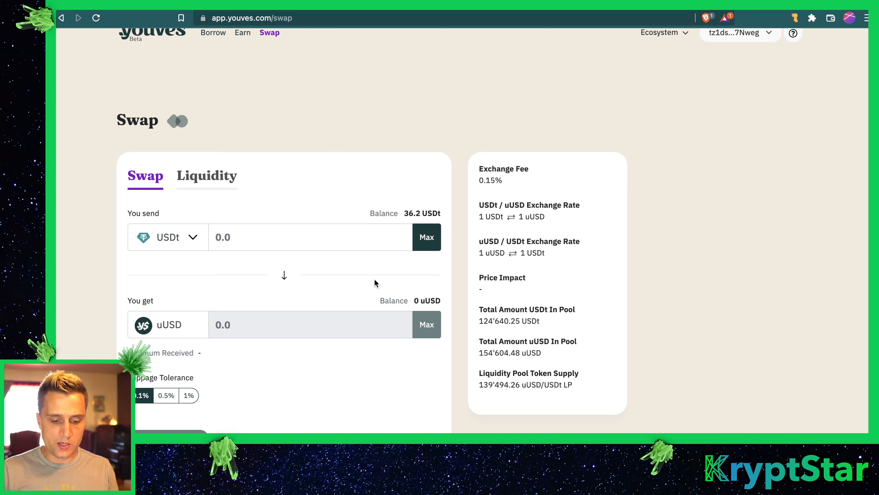
click(230, 175)
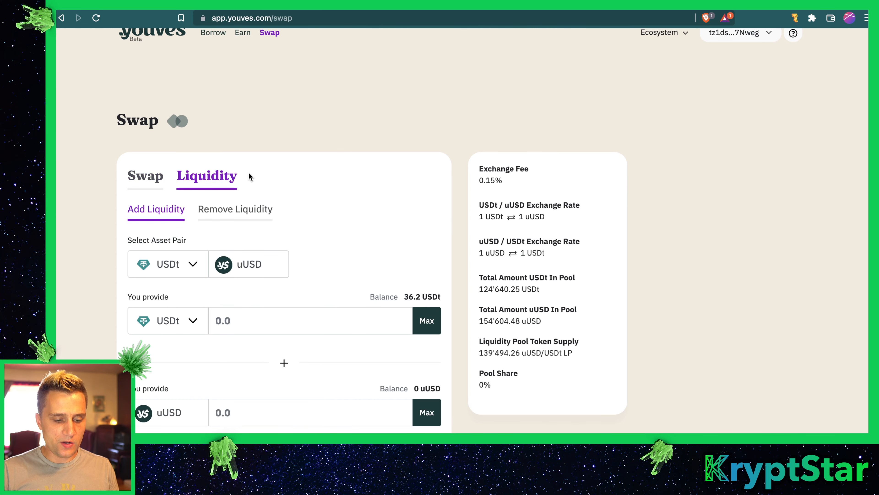
scroll(291, 189, down, 2)
scroll(291, 190, up, 3)
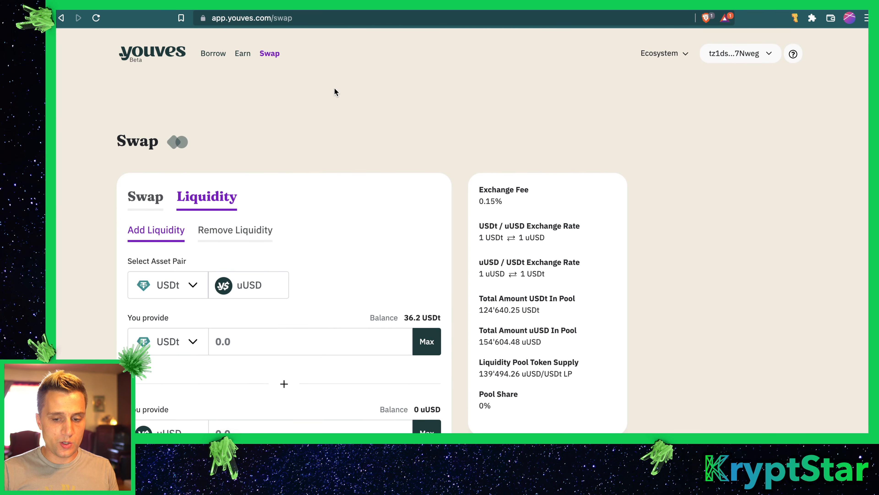
scroll(296, 230, down, 8)
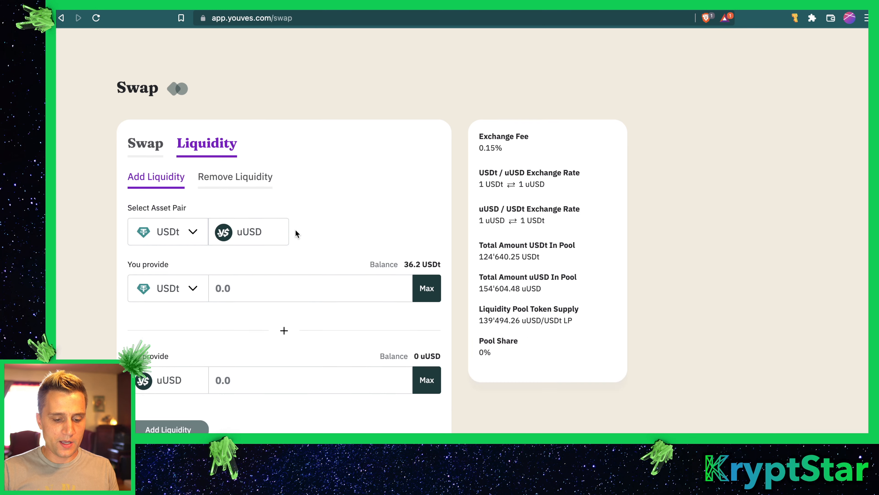
Step: Try providing 15 USDt in the liquidity form and clear the paired amounts
click(269, 194)
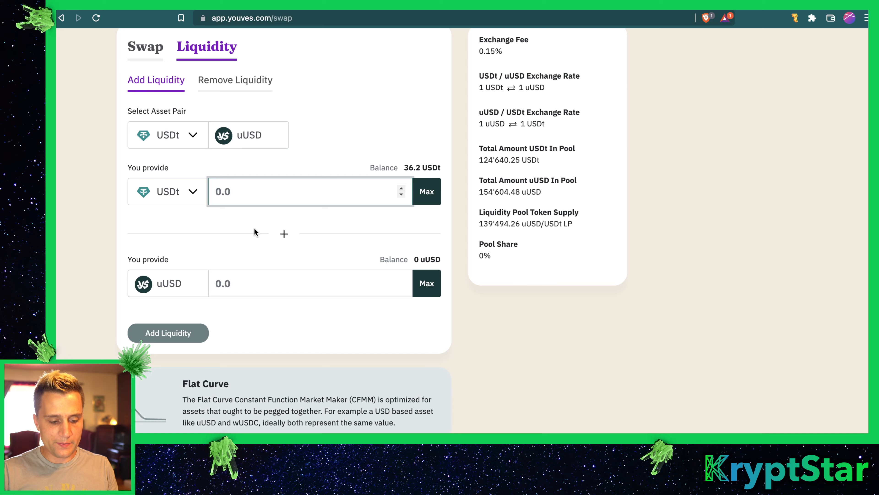
scroll(221, 244, down, 8)
scroll(221, 244, up, 8)
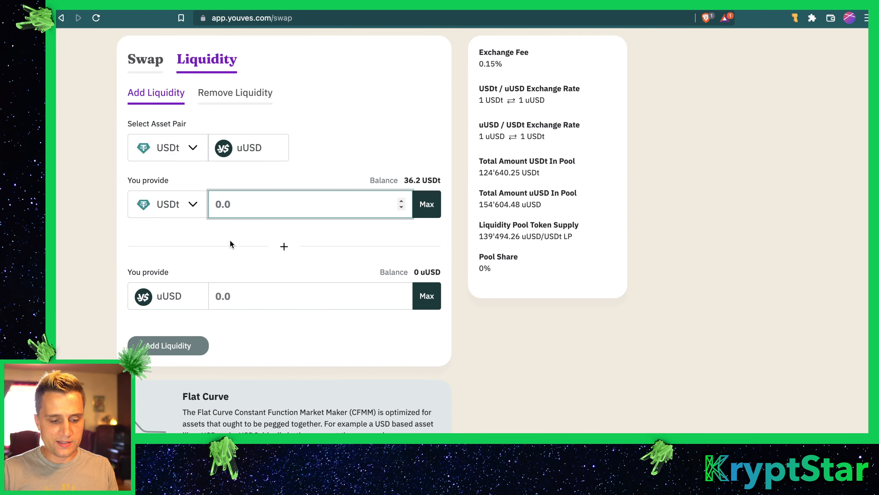
scroll(230, 240, up, 1)
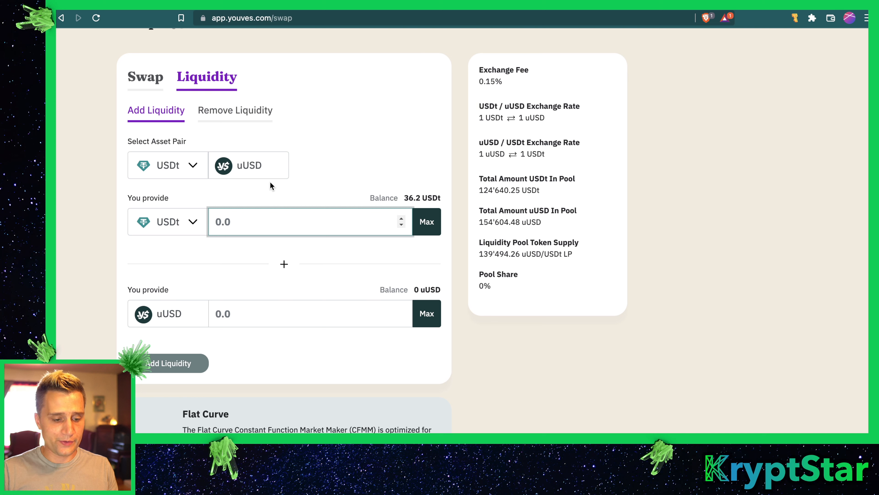
text(15)
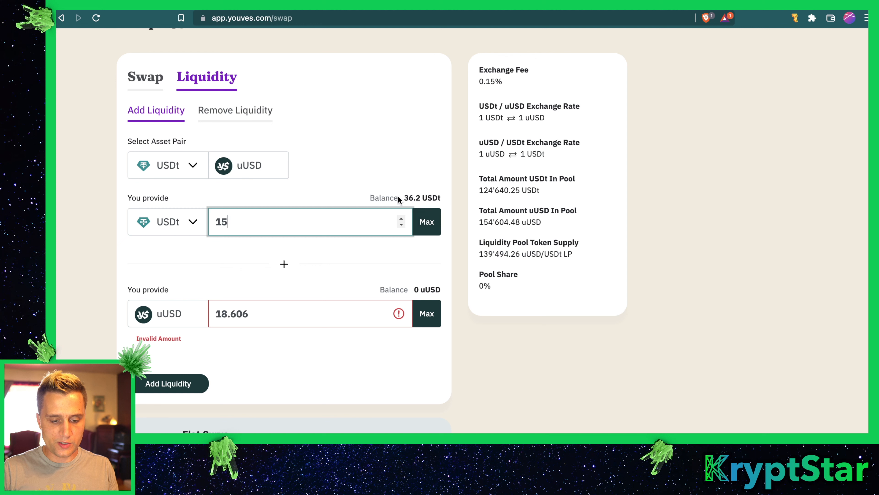
click(269, 312)
key(BackSpace)
key(BackSpace)
key(BackSpace)
key(BackSpace)
key(BackSpace)
key(BackSpace)
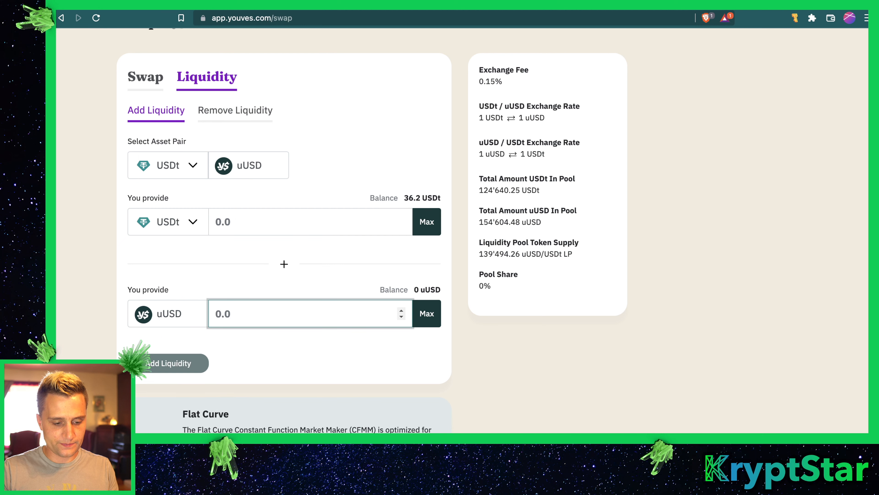
click(147, 111)
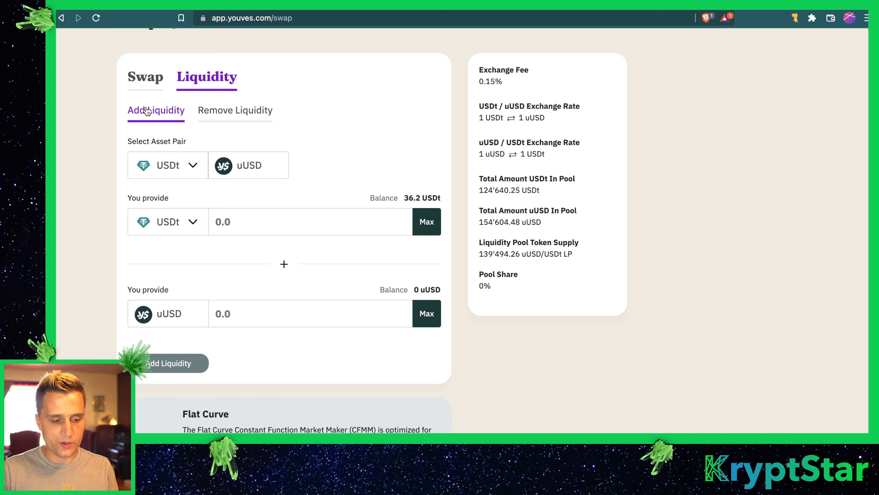
click(145, 77)
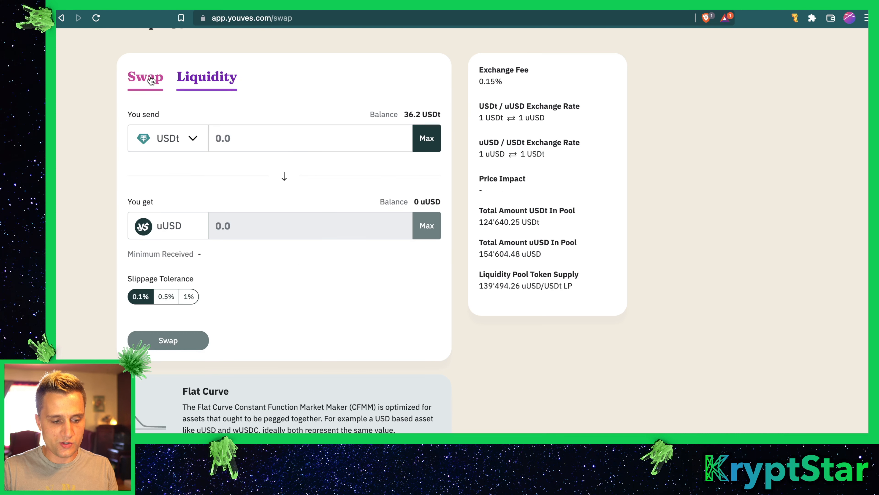
click(204, 78)
Step: Try 10, 15 and 16 USDt as the provided amount to work out the matching uUSD share
click(306, 226)
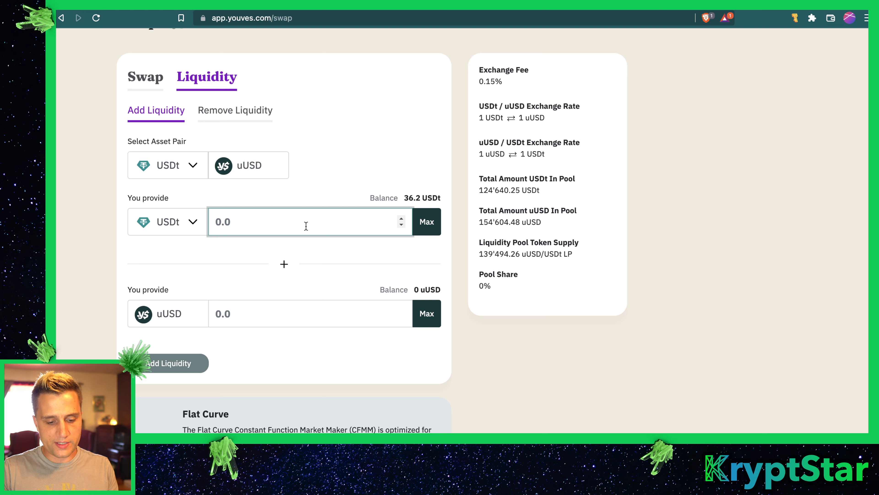
text(10)
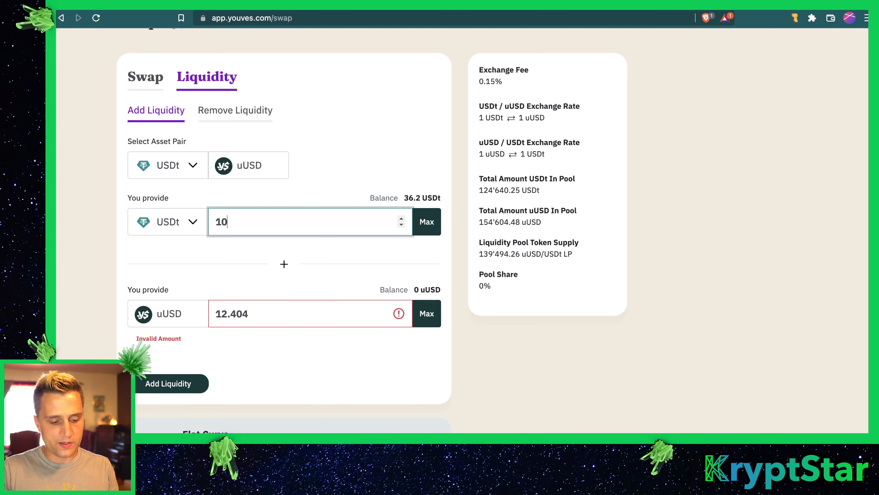
key(BackSpace)
key(BackSpace)
text(1)
key(BackSpace)
text(15)
key(BackSpace)
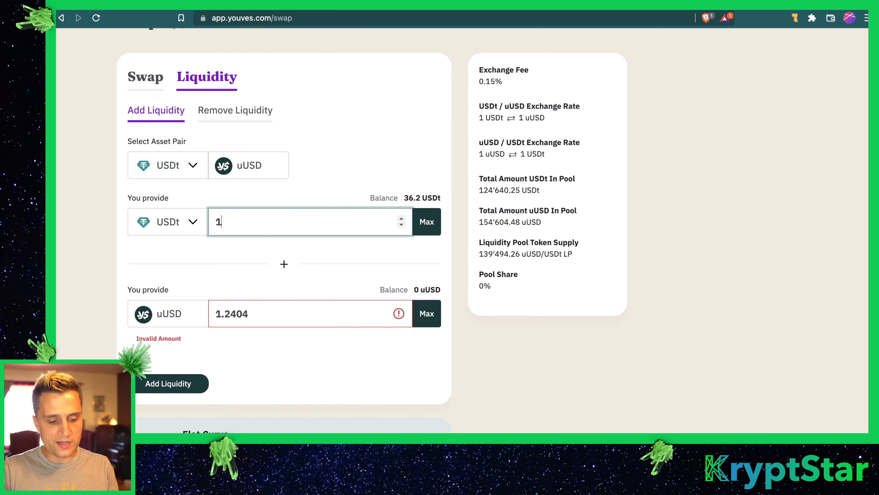
text(6)
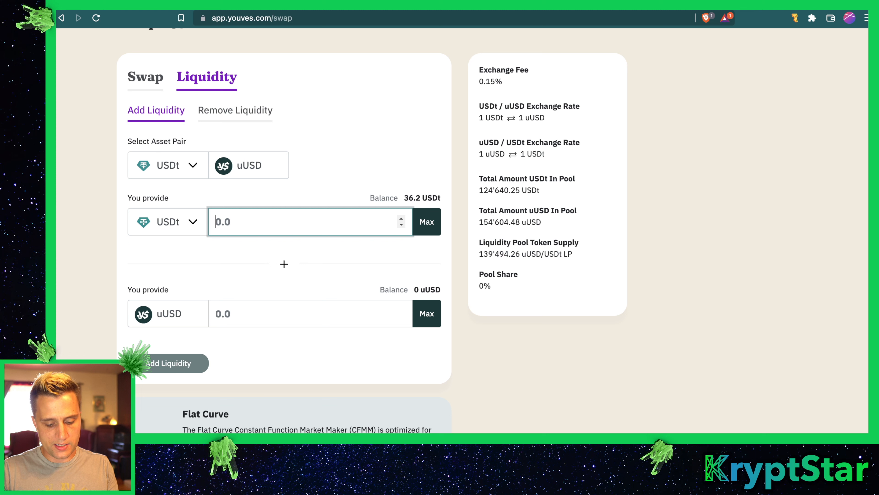
Step: Try 14 USDt as the liquidity amount, and swap 20 USDt for uUSD with the operation approved in the Temple wallet
text(14)
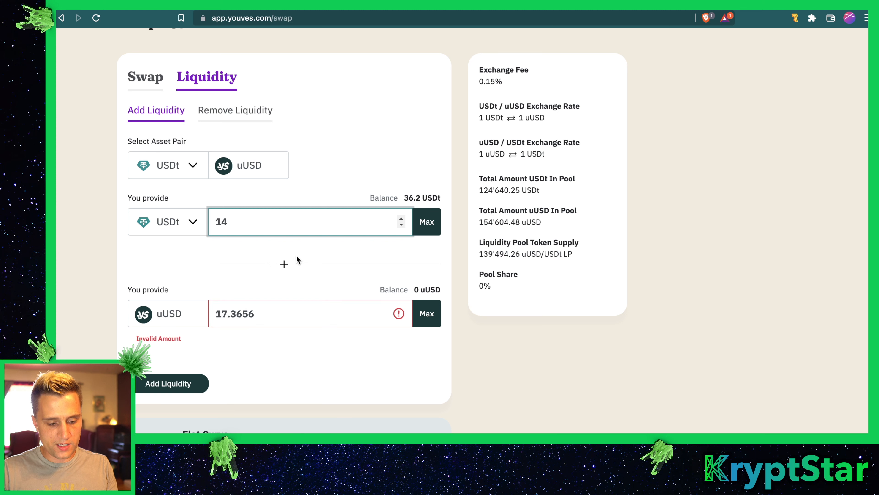
click(152, 79)
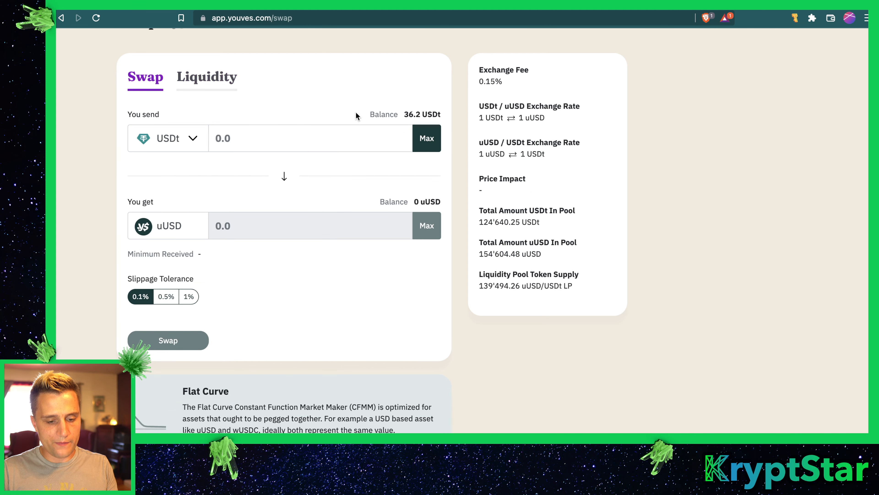
click(334, 132)
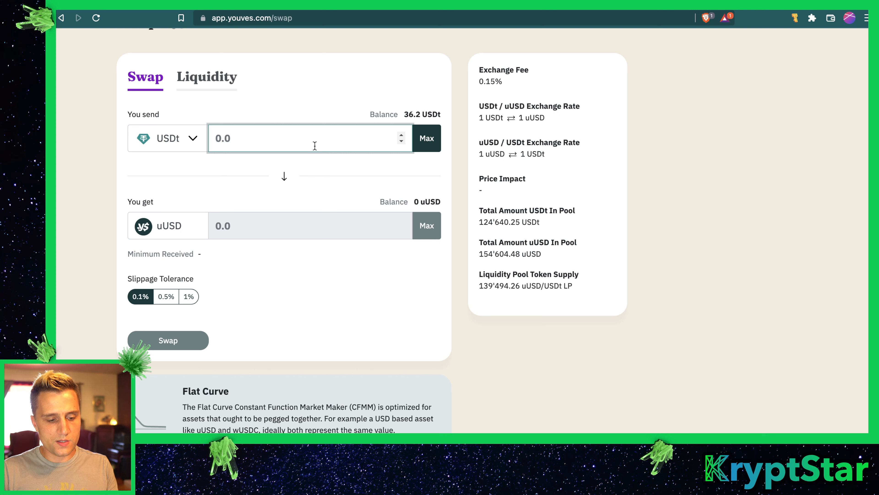
text(21)
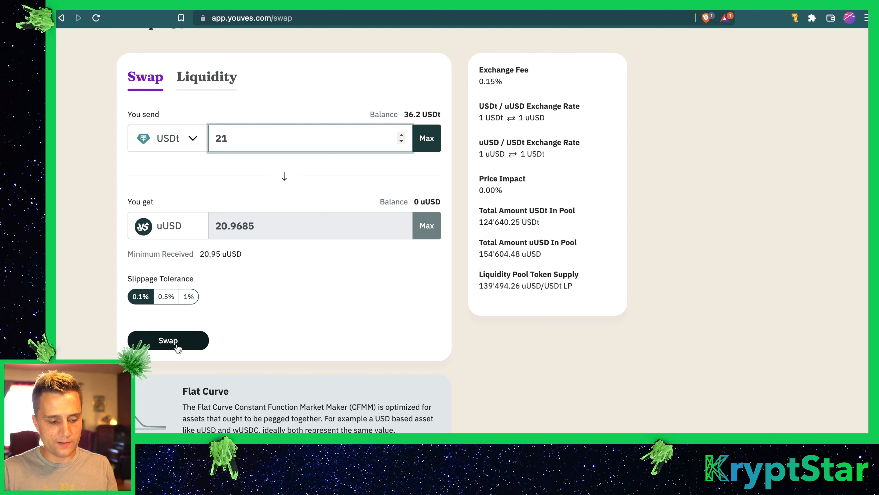
key(BackSpace)
text(0)
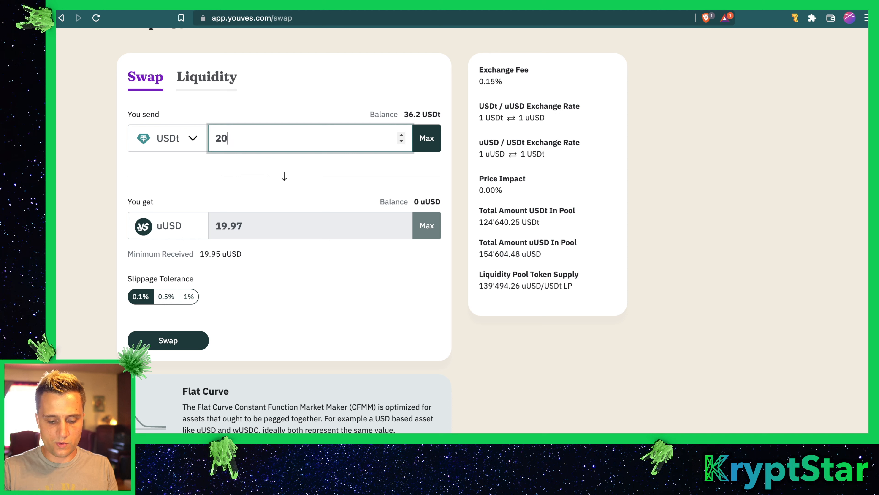
click(193, 344)
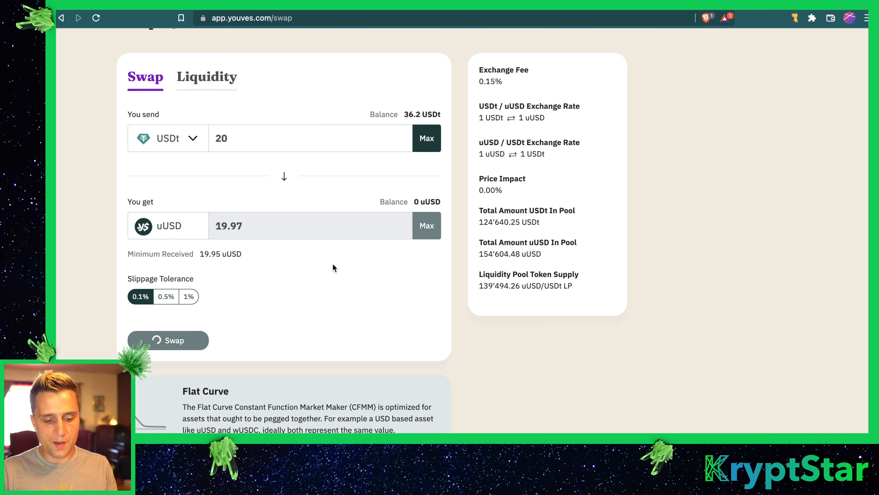
click(510, 410)
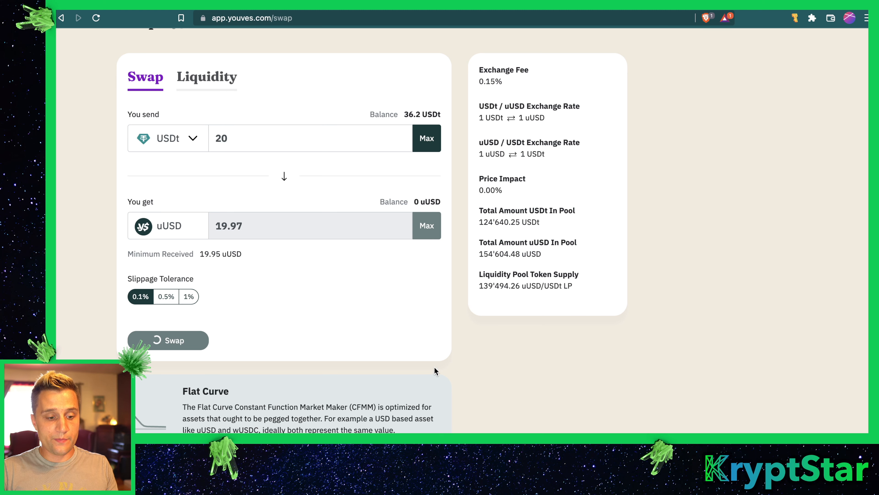
Step: Submit a USDt/uUSD liquidity deposit using the maximum 19.97 uUSD, and reject the Temple wallet request
click(192, 86)
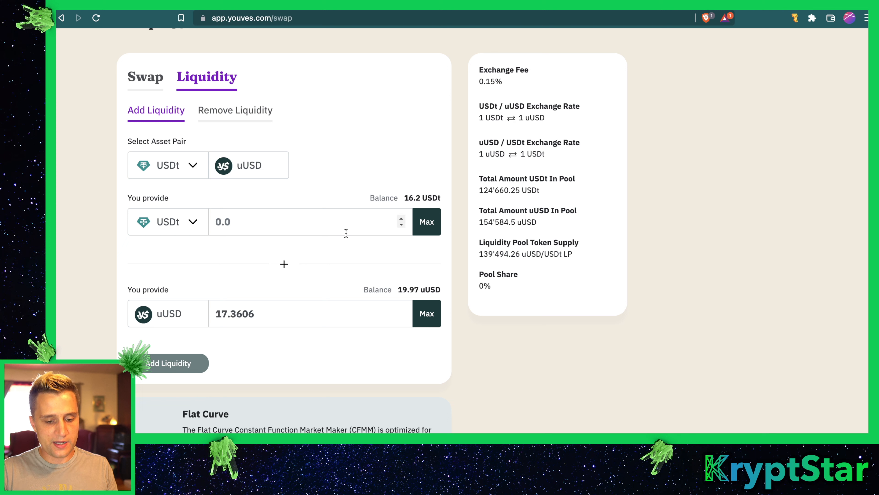
click(433, 313)
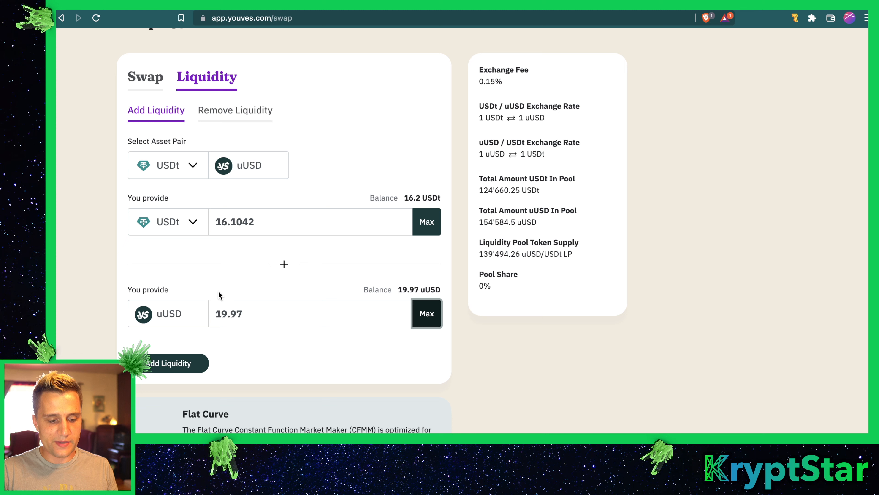
click(167, 362)
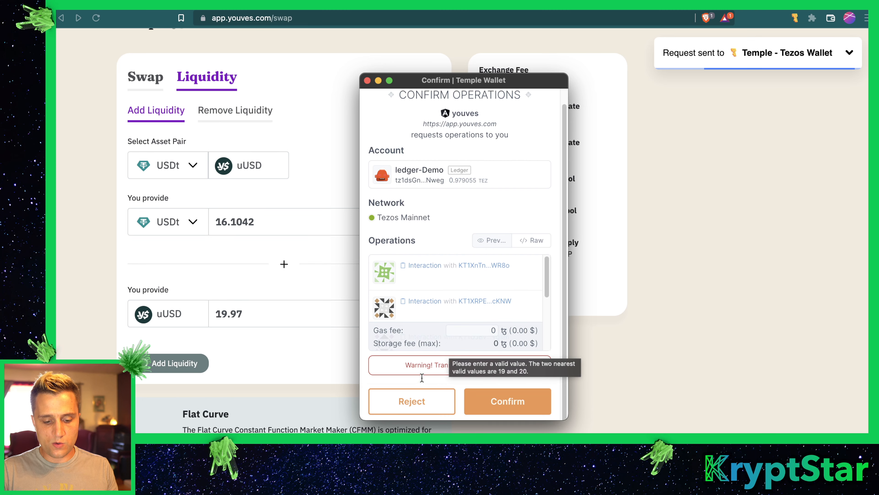
click(431, 403)
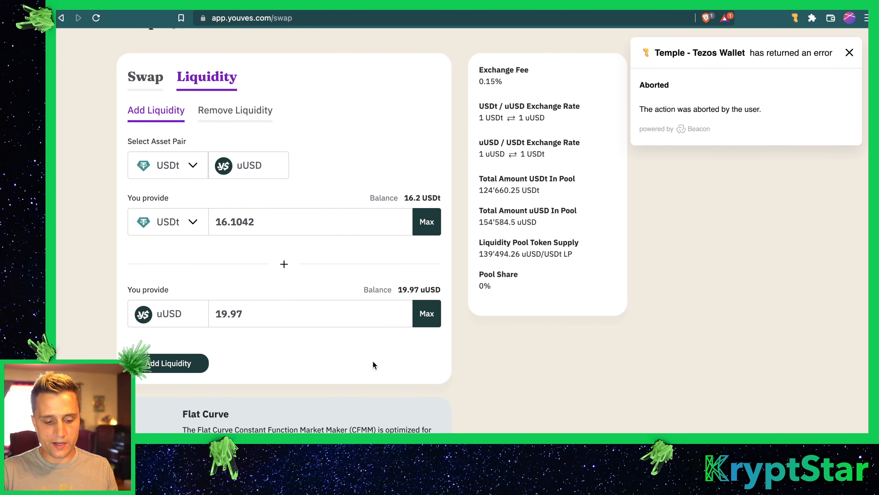
Step: Set the provided USDt to 16.10 and add the liquidity, approving the operation in the Temple wallet
click(277, 222)
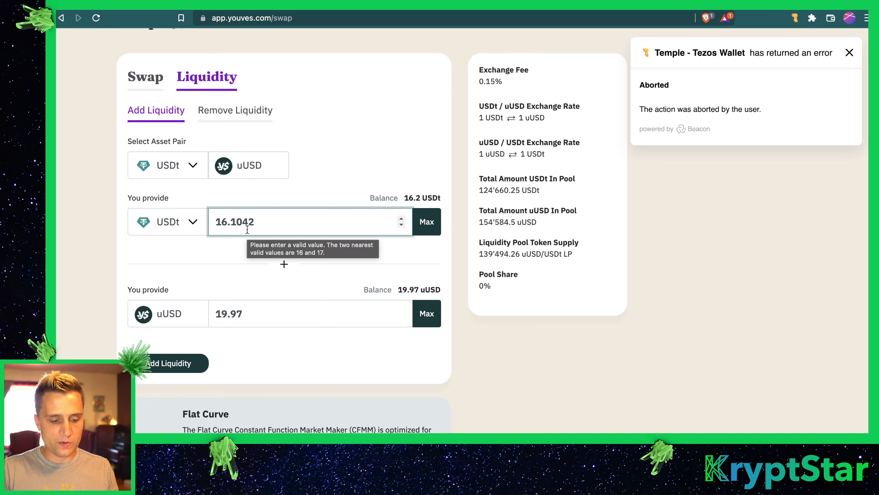
key(BackSpace)
key(BackSpace)
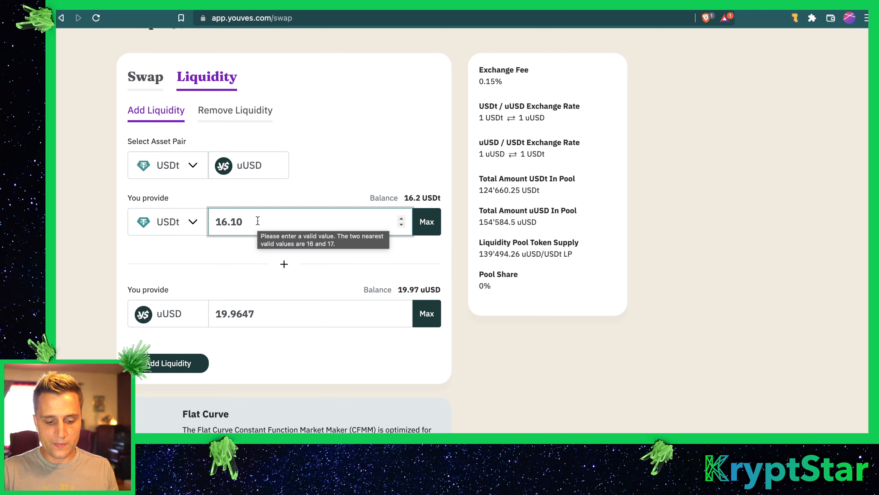
click(178, 367)
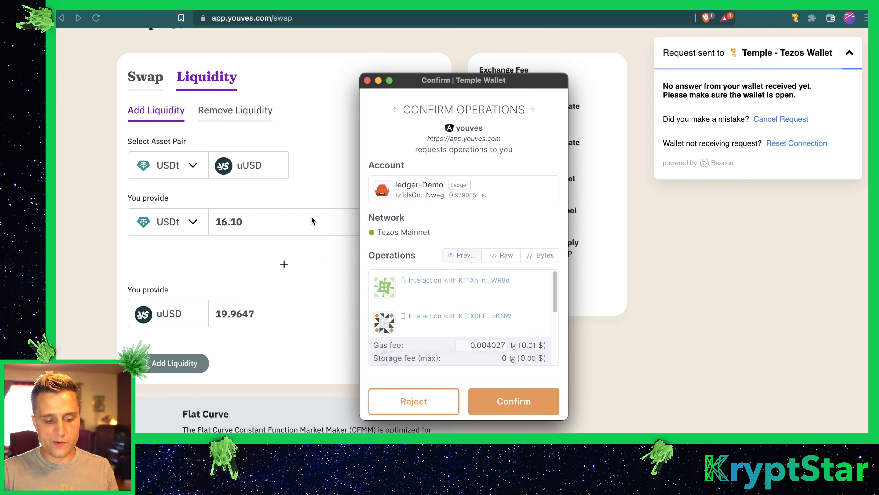
click(503, 401)
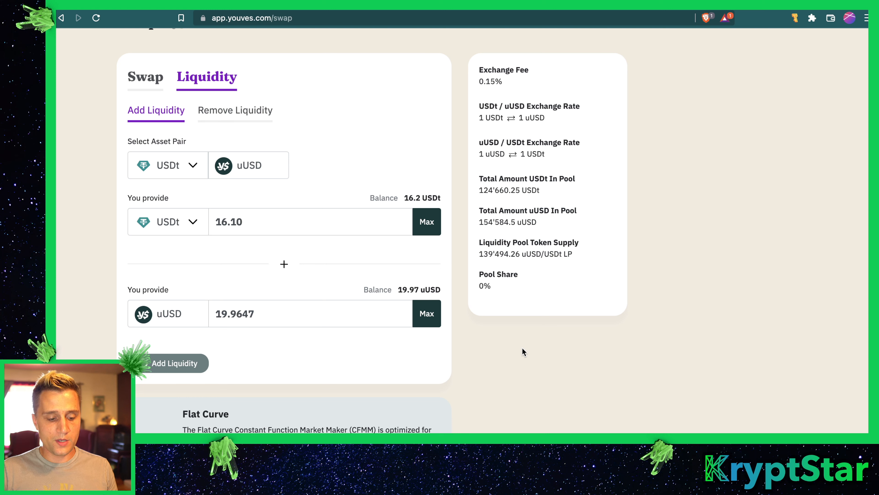
Step: Open the staking form of the uUSD/USDt long-term farm on the youves Earn page
scroll(408, 222, up, 4)
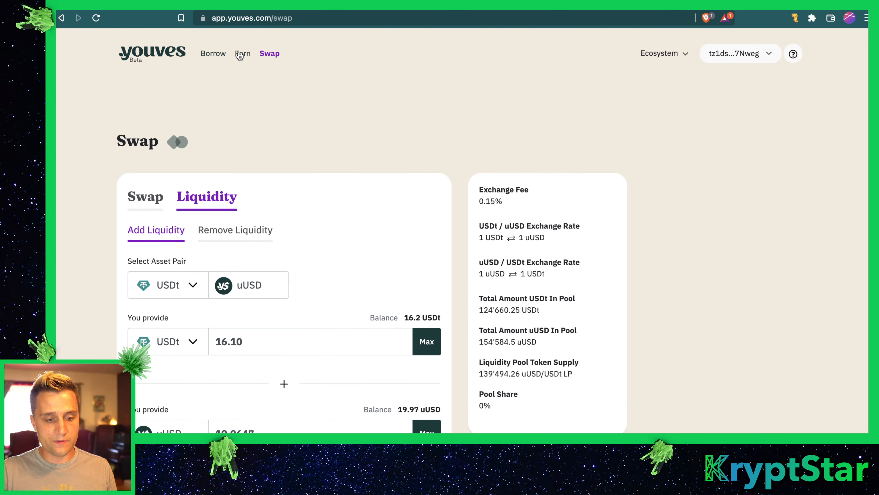
click(243, 52)
scroll(399, 142, down, 3)
scroll(398, 142, down, 1)
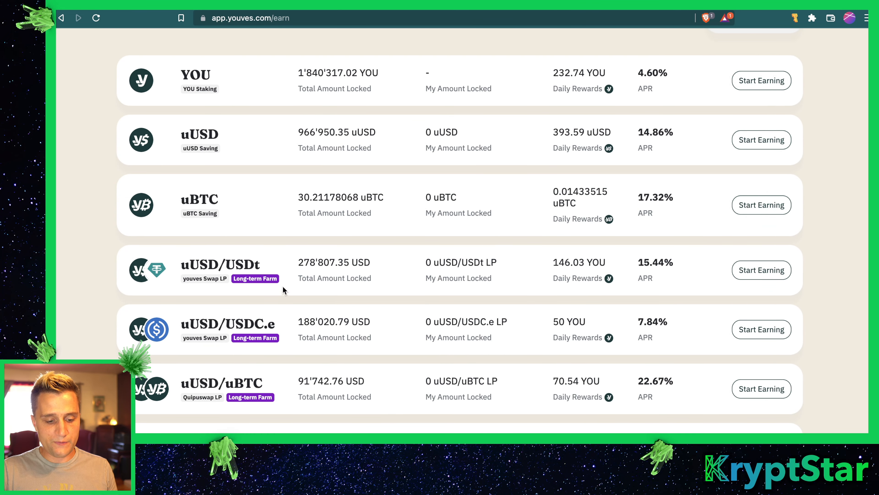
scroll(355, 277, down, 2)
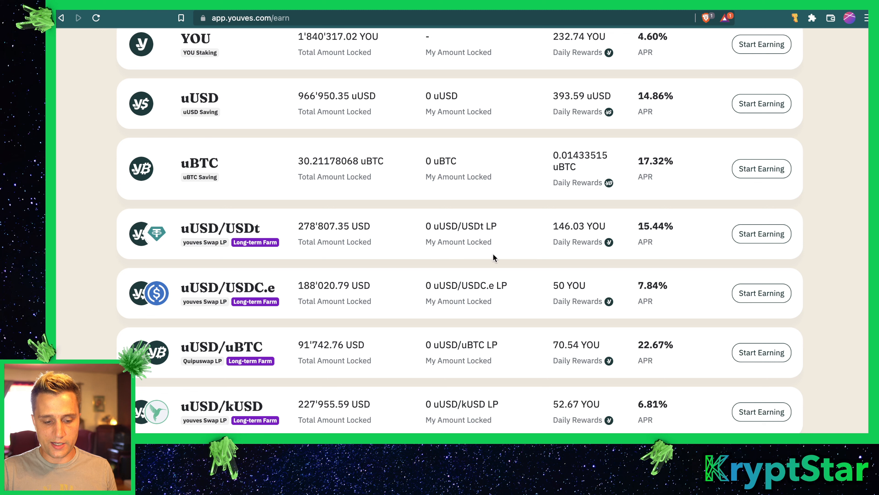
click(741, 236)
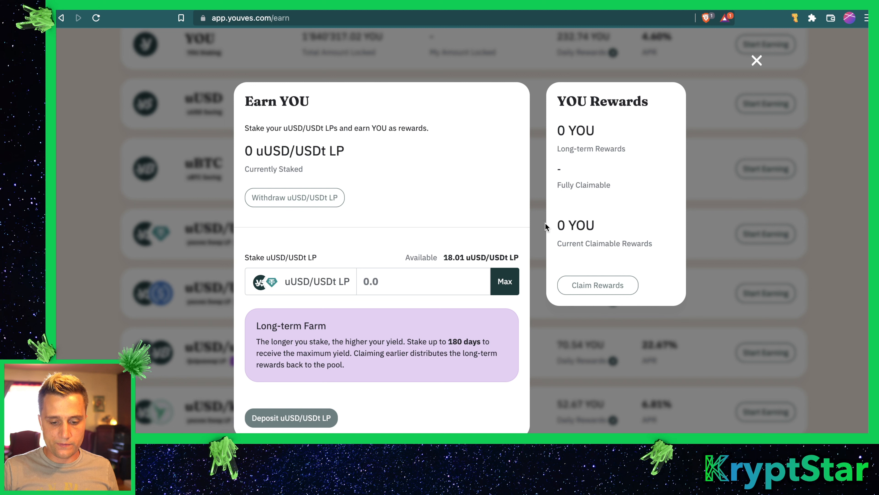
Step: Stake the maximum 18.0158 uUSD/USDt LP with approval in the Temple wallet, and check the farm's staking period and fully claimable date
click(504, 283)
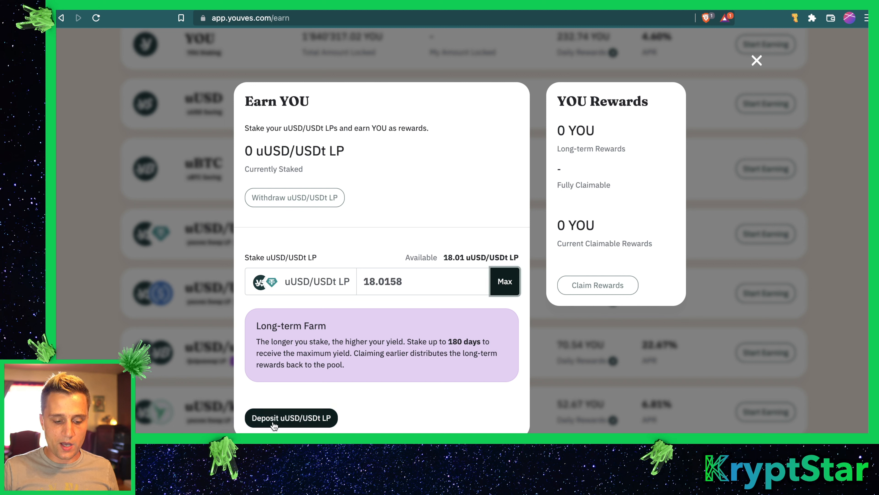
click(303, 423)
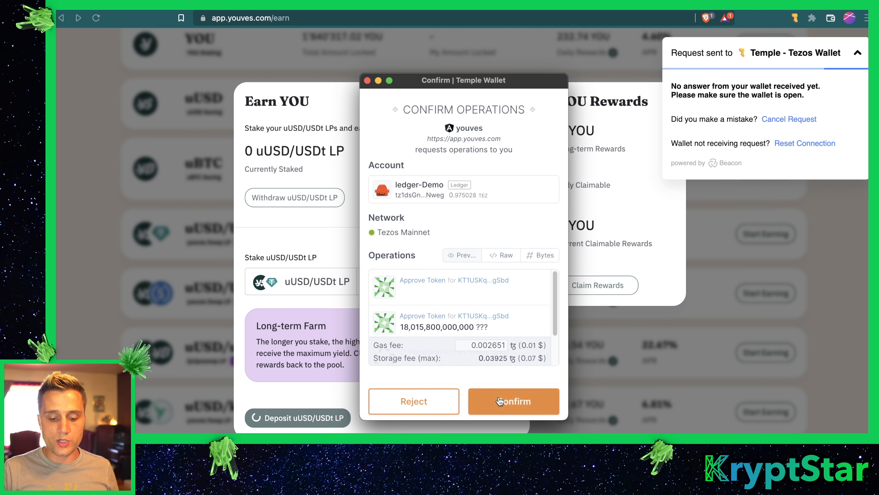
click(499, 398)
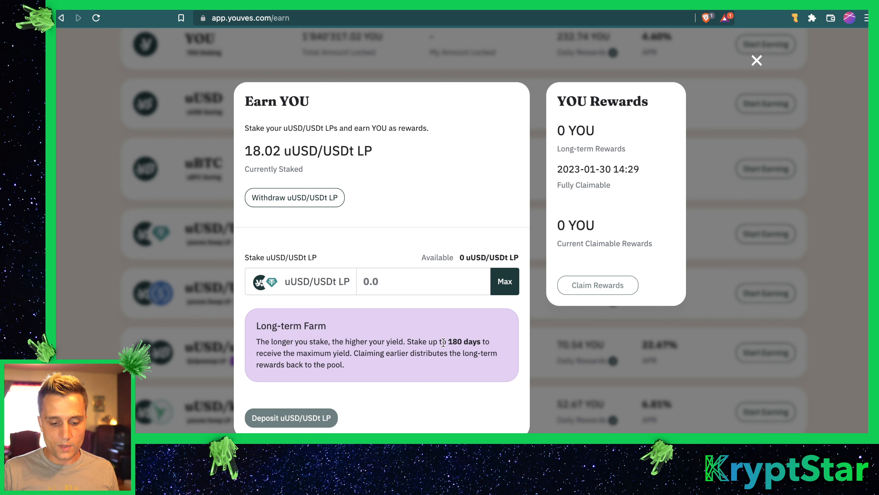
drag(443, 342, 444, 359)
drag(569, 170, 642, 172)
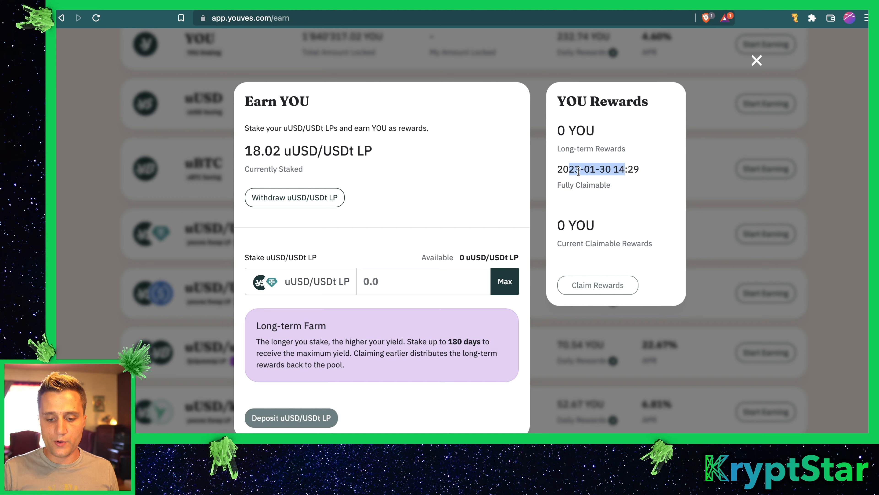